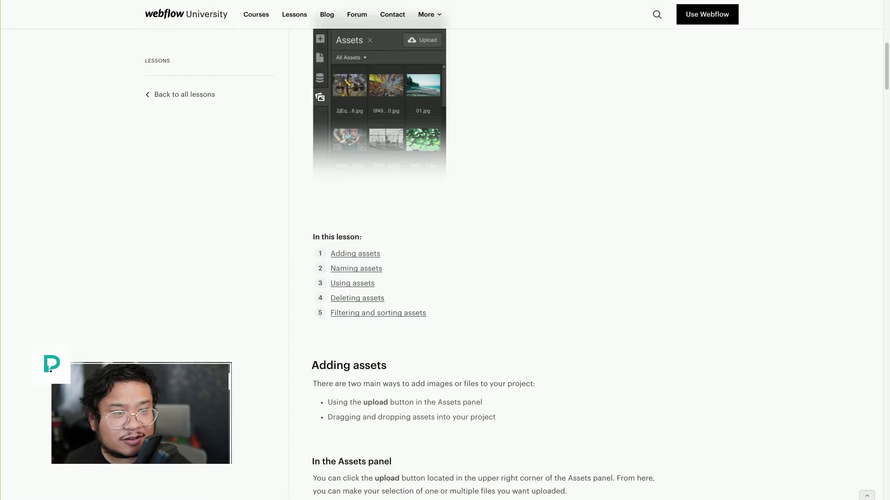
pyautogui.scroll(3, 225, 337)
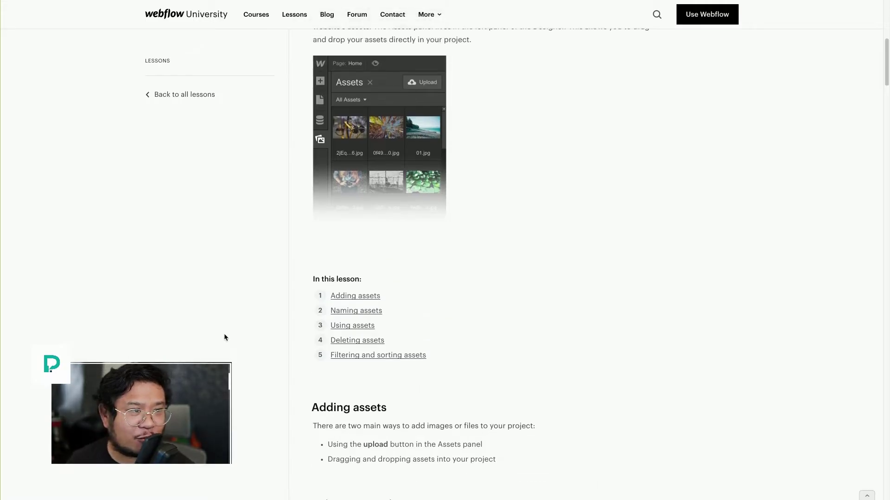
pyautogui.scroll(-2, 224, 338)
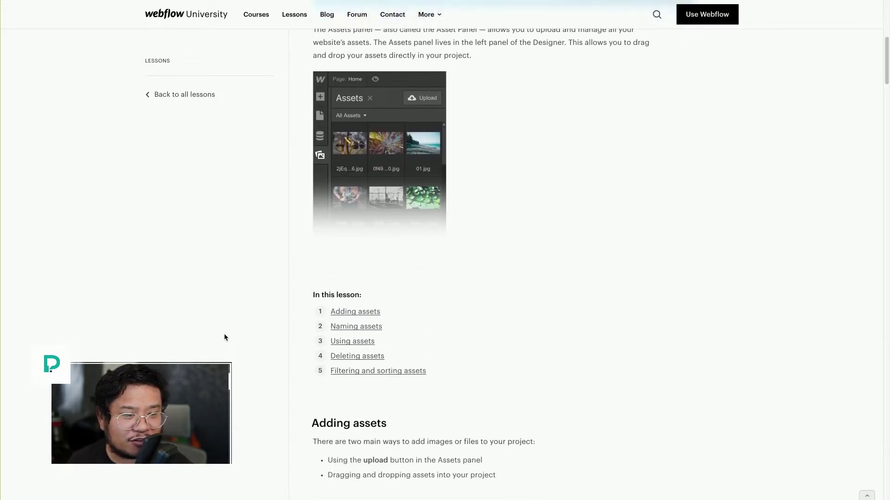
pyautogui.scroll(-2, 232, 354)
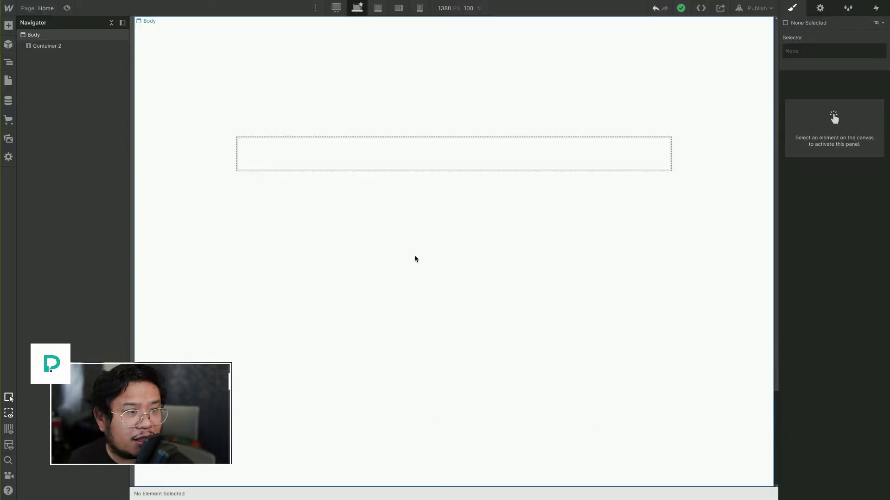
# Step: Add a Paragraph element inside the empty container on the page
pyautogui.click(331, 161)
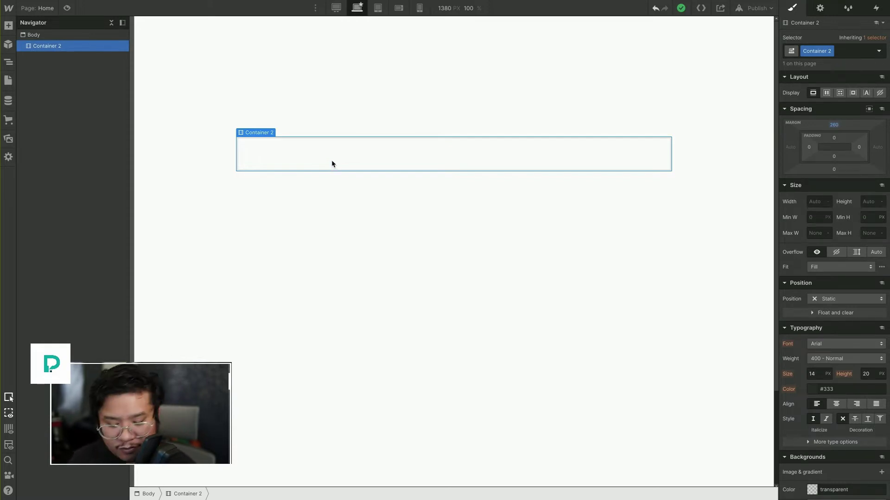
pyautogui.press('a')
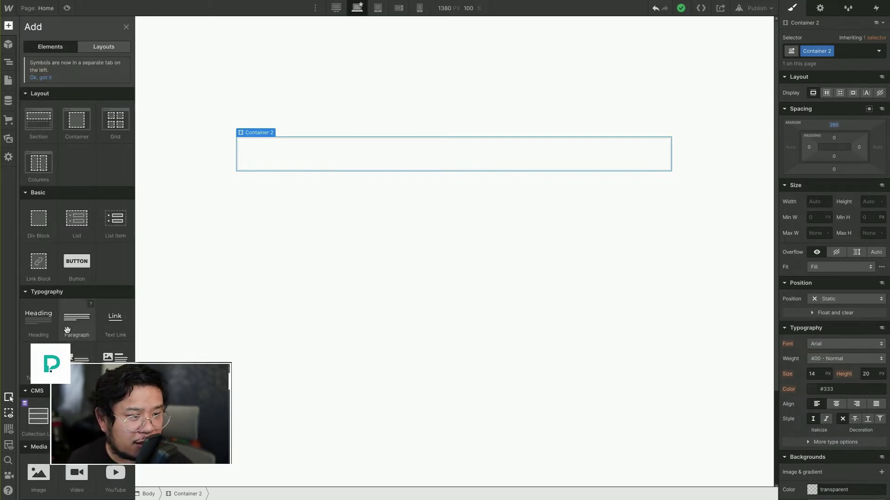
pyautogui.moveTo(69, 325); pyautogui.dragTo(512, 151)
# Step: Turn the paragraph text "Aenean faucibus nibh et justo cursus id" into a link
pyautogui.doubleClick(412, 155)
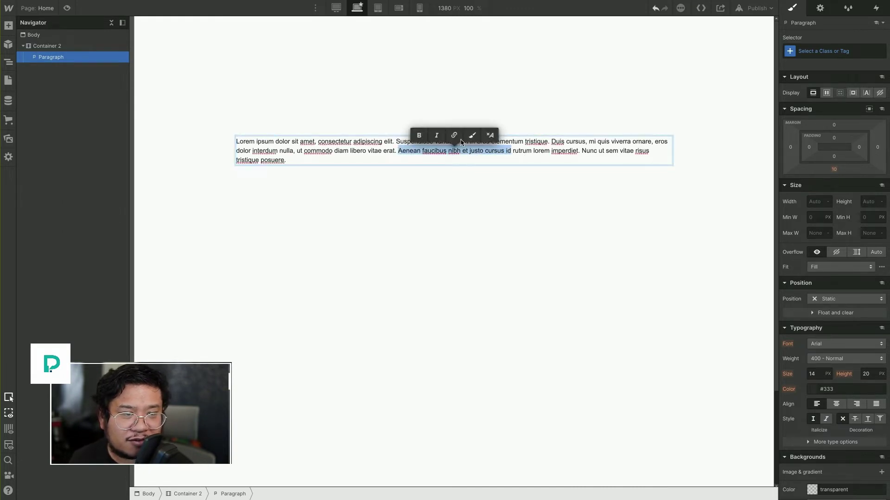
pyautogui.click(454, 135)
pyautogui.click(477, 178)
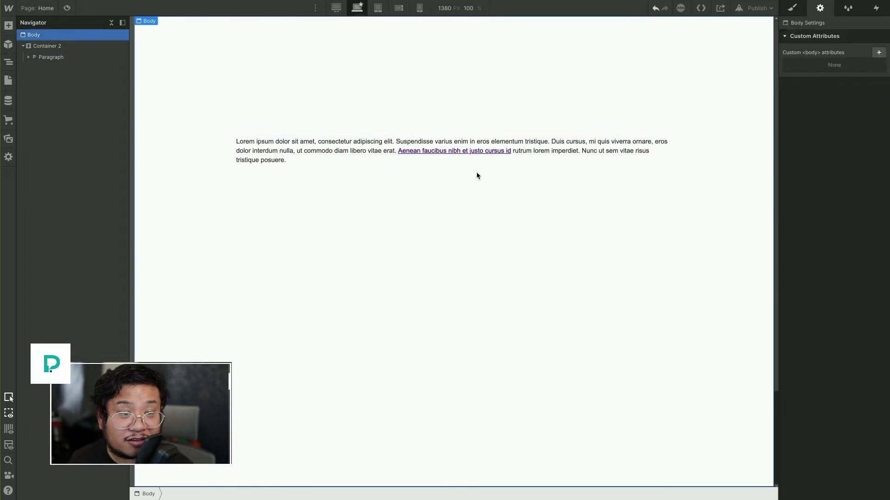
# Step: Create a new class named "inline link" on the link inside the paragraph
pyautogui.click(454, 151)
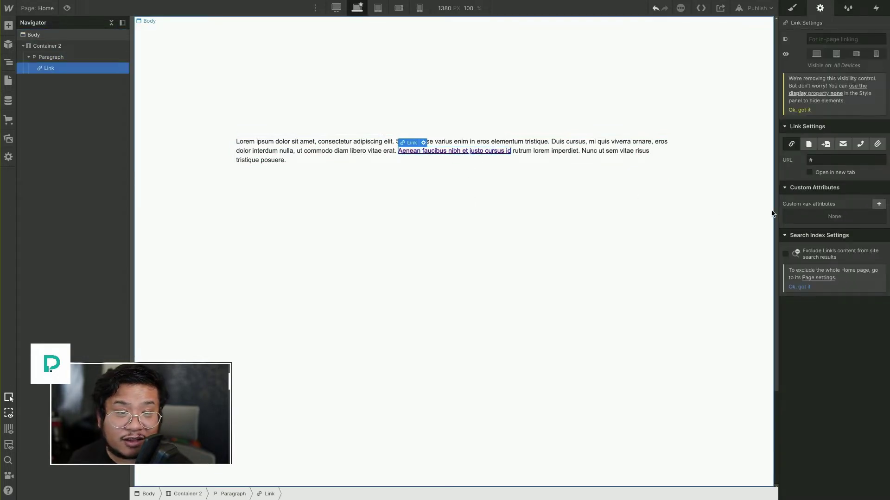
pyautogui.click(792, 8)
pyautogui.click(826, 51)
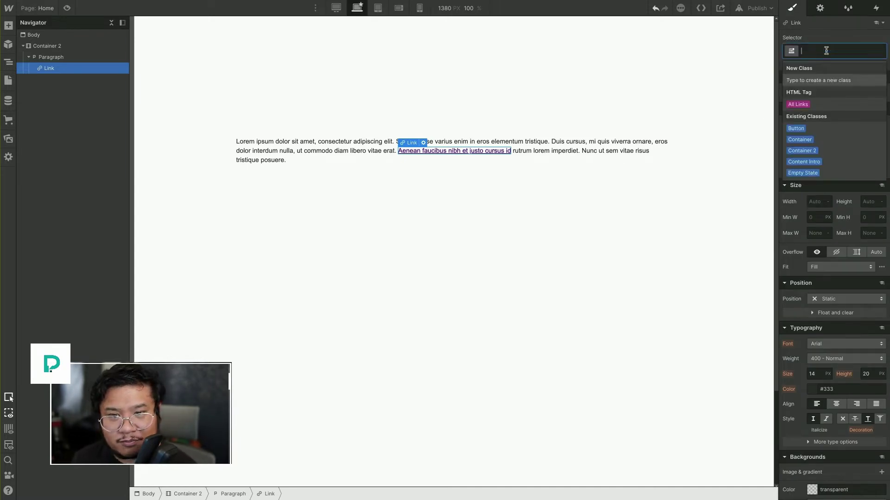
pyautogui.write('inline')
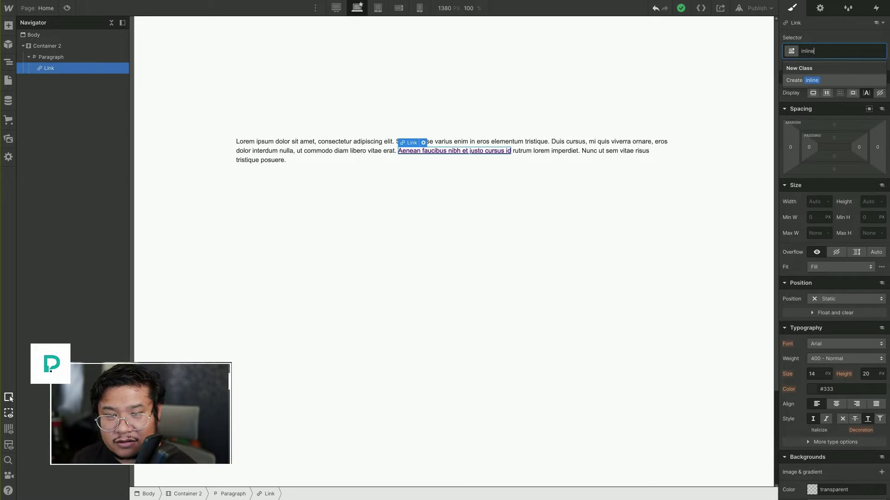
pyautogui.write(' link')
pyautogui.press('Return')
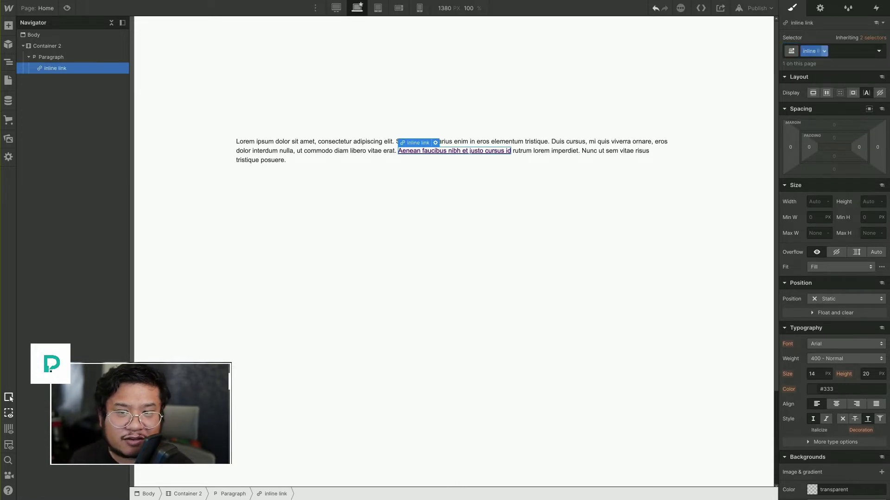
# Step: Set the inline link's text decoration to None
pyautogui.scroll(-1, 824, 338)
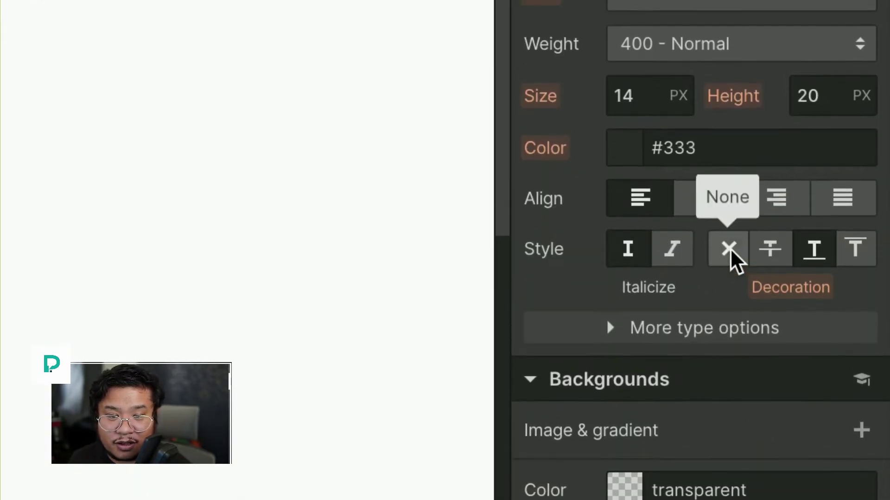
pyautogui.click(729, 216)
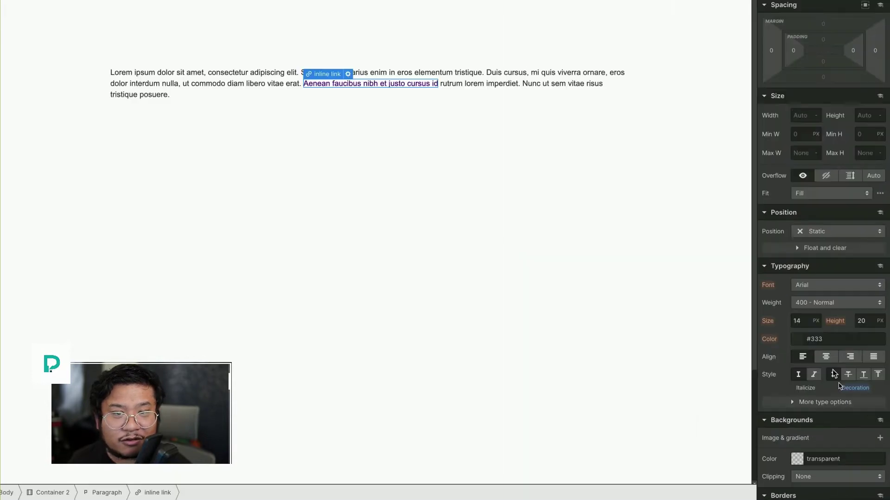
pyautogui.click(482, 192)
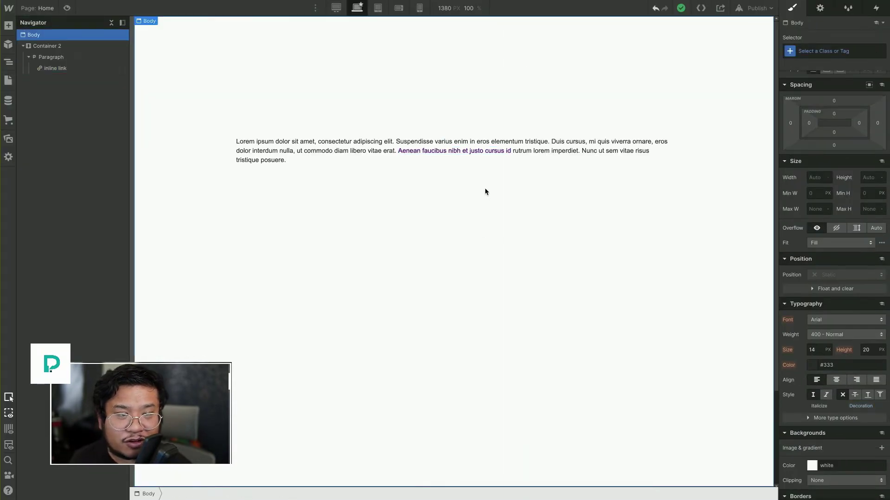
# Step: Add a box shadow to the inline link and set its type to Inside
pyautogui.click(477, 152)
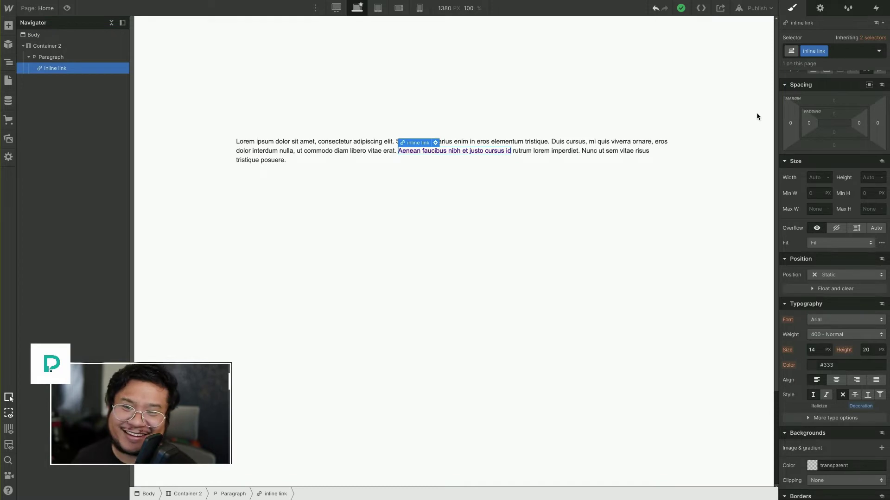
pyautogui.scroll(-5, 824, 328)
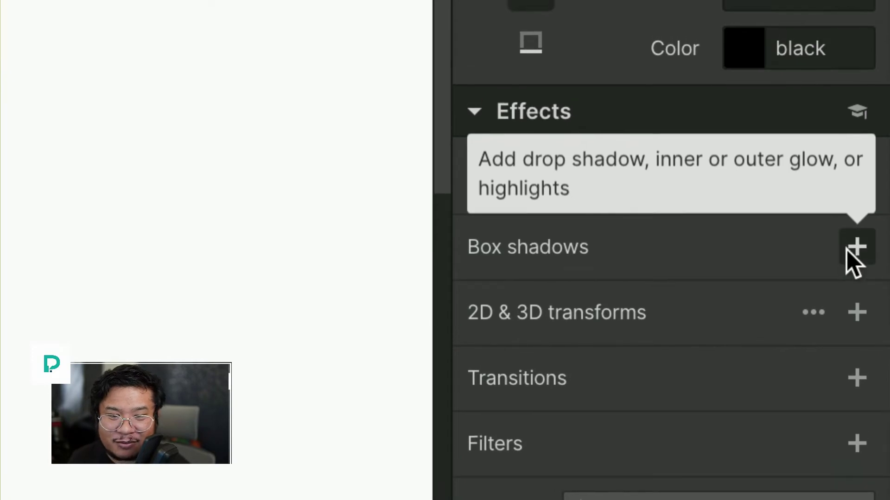
pyautogui.click(855, 247)
pyautogui.scroll(5, 814, 248)
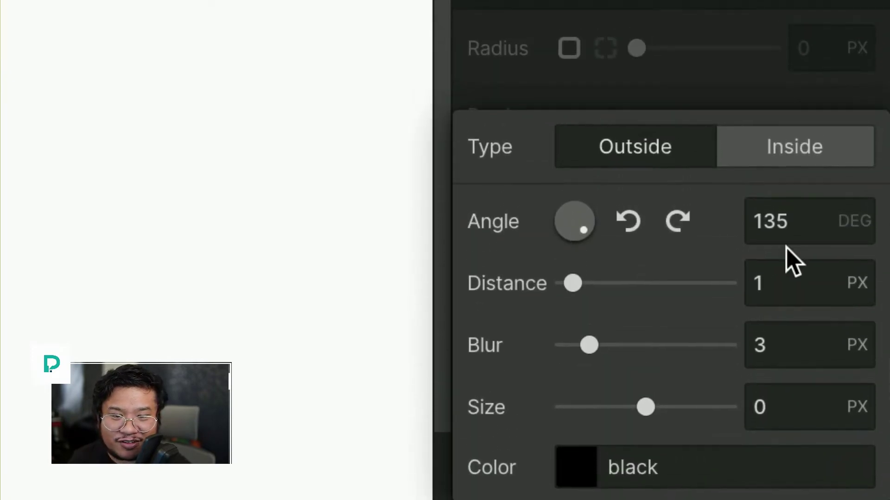
pyautogui.scroll(1, 790, 252)
pyautogui.click(788, 248)
pyautogui.click(754, 245)
pyautogui.click(804, 246)
pyautogui.scroll(2, 802, 252)
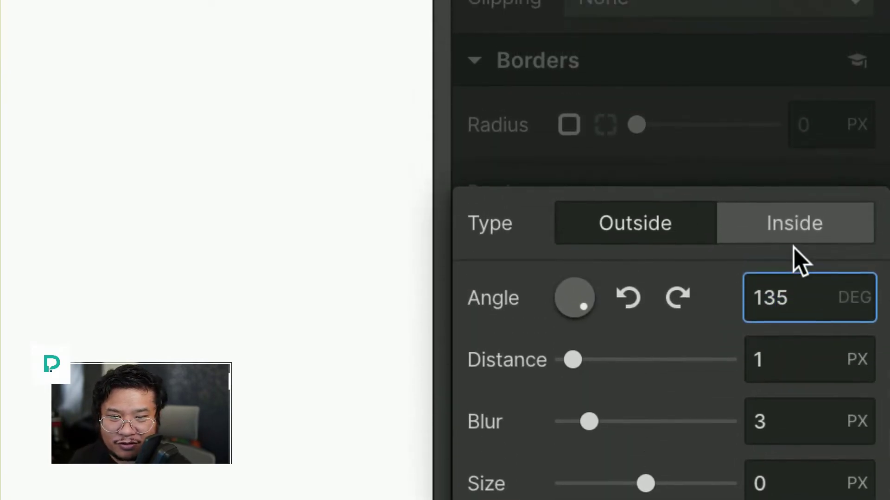
pyautogui.scroll(-2, 792, 256)
pyautogui.doubleClick(796, 250)
# Step: Set the inline link's inner shadow angle to 0 degrees
pyautogui.moveTo(754, 246); pyautogui.dragTo(771, 246)
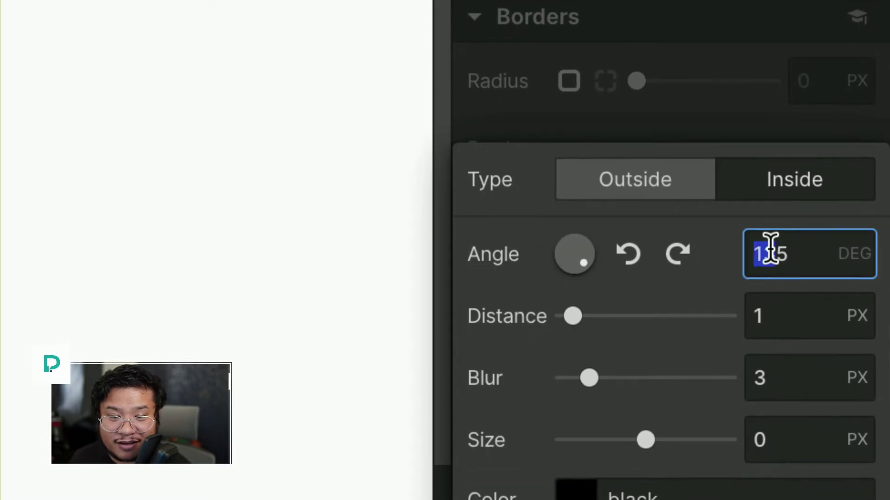
pyautogui.click(773, 250)
pyautogui.doubleClick(774, 248)
pyautogui.write('0')
pyautogui.scroll(-1, 773, 251)
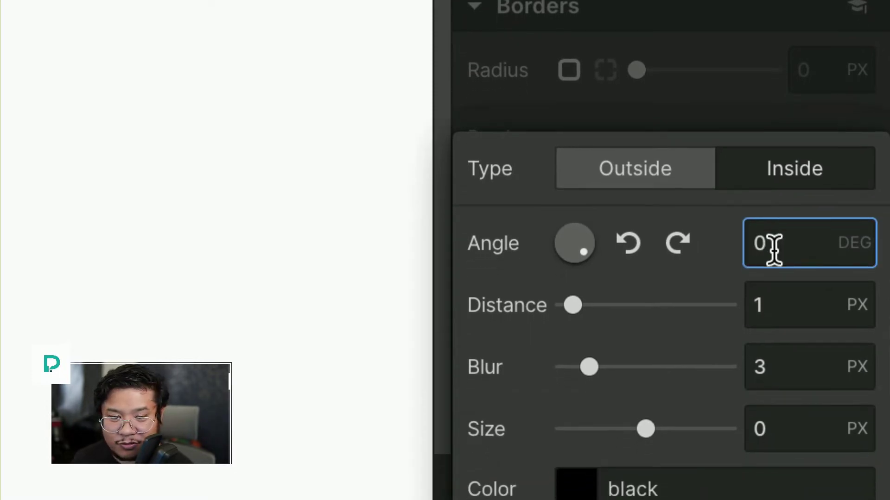
pyautogui.scroll(-1, 773, 250)
# Step: Set the inner shadow's distance to 1 px and its blur to 0 px
pyautogui.click(780, 249)
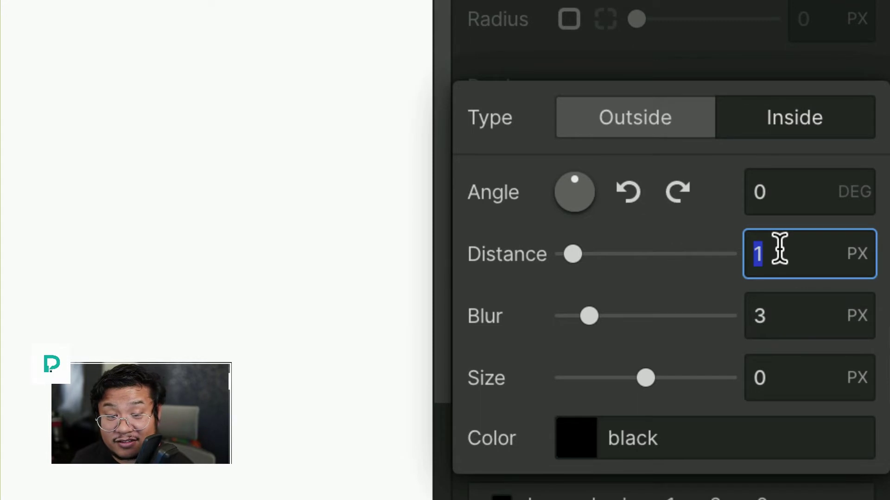
pyautogui.write('0')
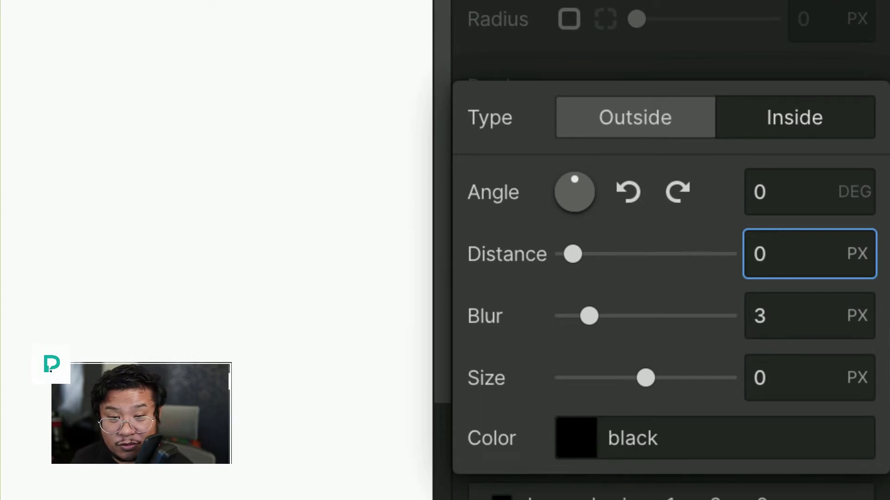
pyautogui.press('BackSpace')
pyautogui.write('1')
pyautogui.click(788, 315)
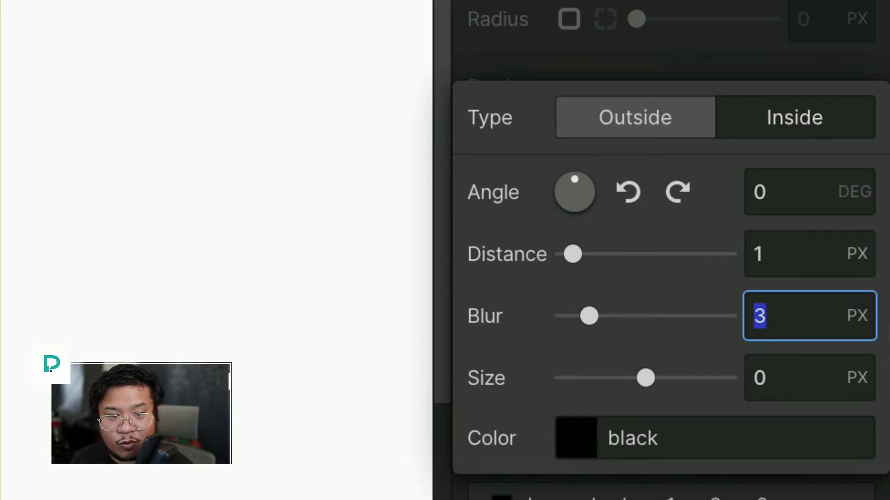
pyautogui.write('0')
pyautogui.scroll(-3, 769, 252)
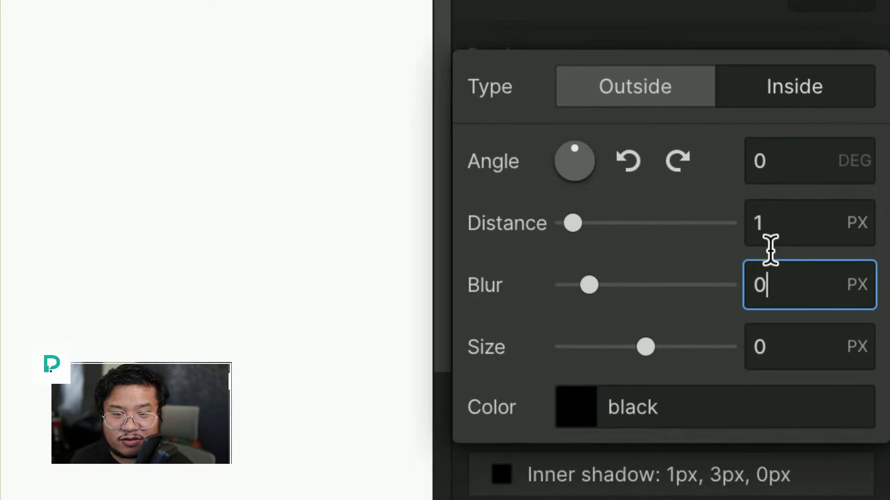
pyautogui.scroll(5, 598, 250)
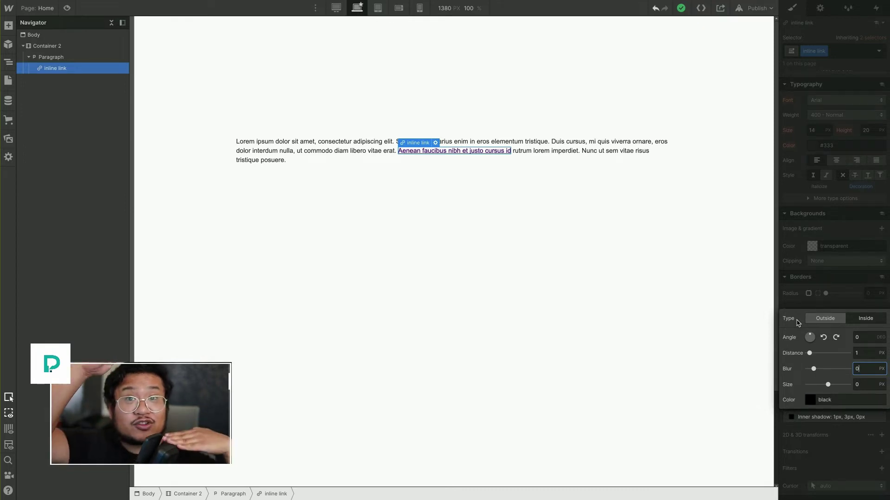
pyautogui.click(528, 175)
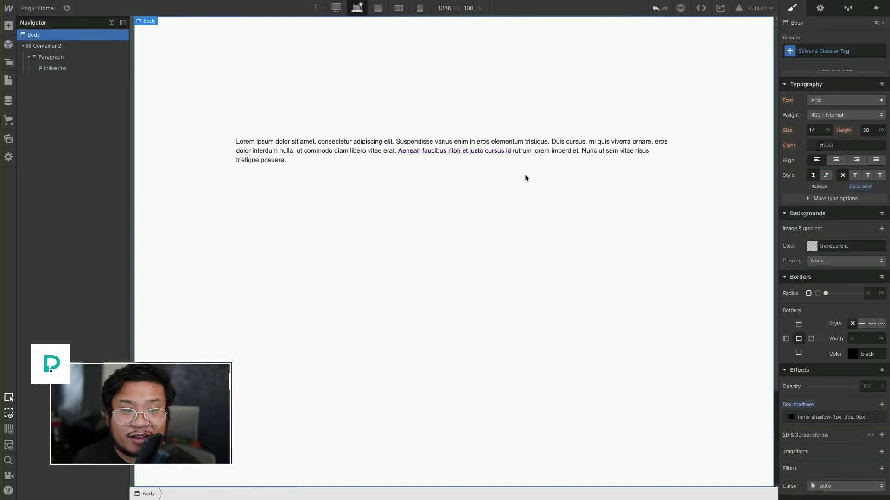
# Step: Inspect the link's shadow underline on the canvas and review its inner shadow settings
pyautogui.click(447, 152)
pyautogui.click(470, 220)
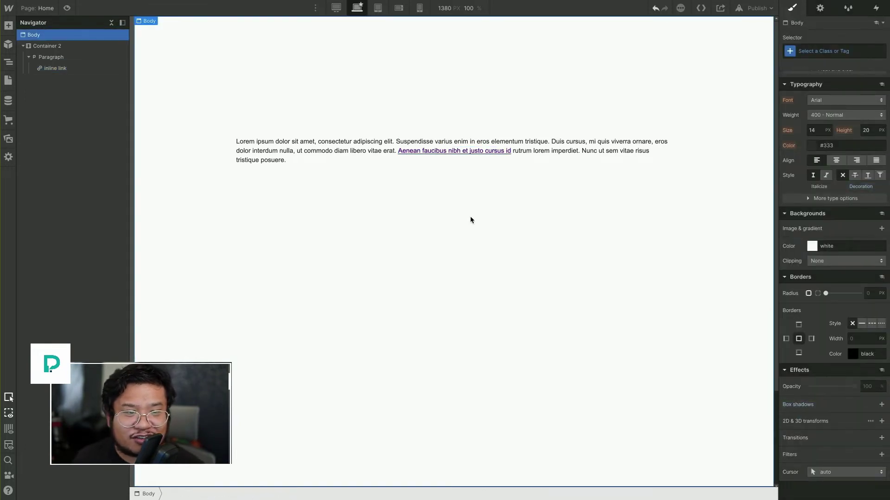
pyautogui.click(485, 154)
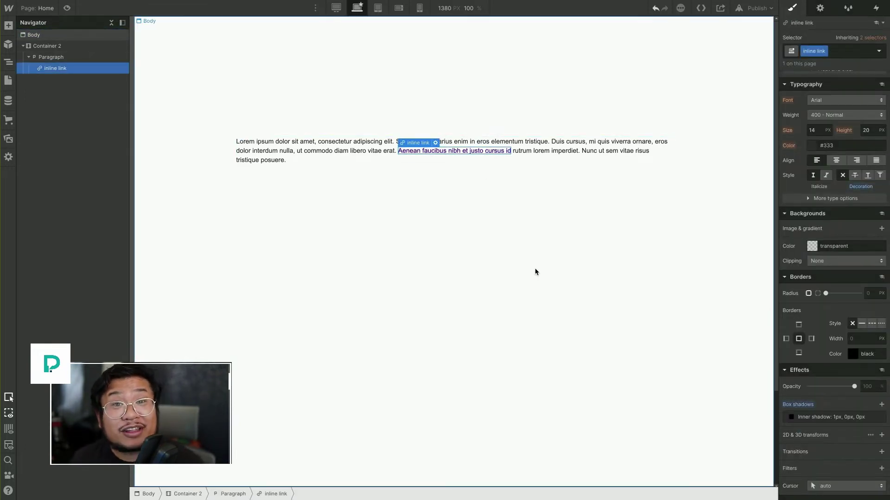
pyautogui.click(844, 418)
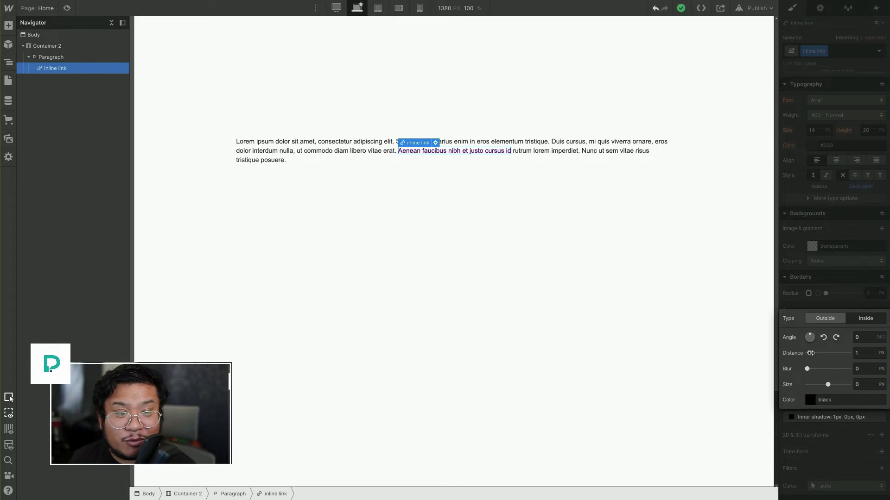
pyautogui.moveTo(810, 353)
pyautogui.mouseDown()
pyautogui.moveTo(849, 353)
pyautogui.moveTo(809, 353)
pyautogui.mouseUp()
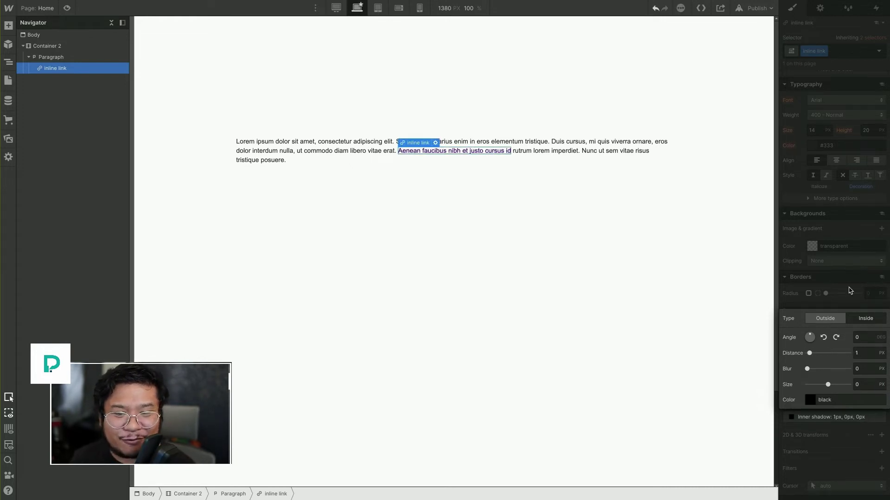
pyautogui.click(852, 279)
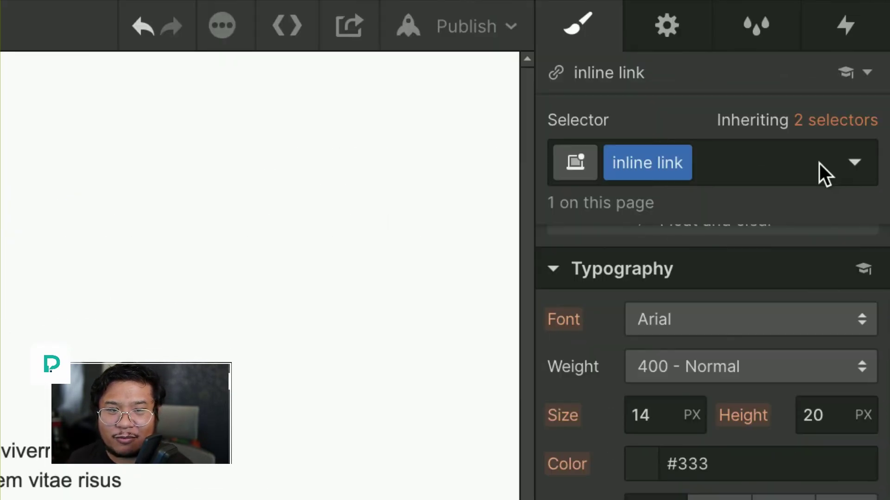
# Step: Set the inline link's text color to white for its Hover state
pyautogui.click(876, 51)
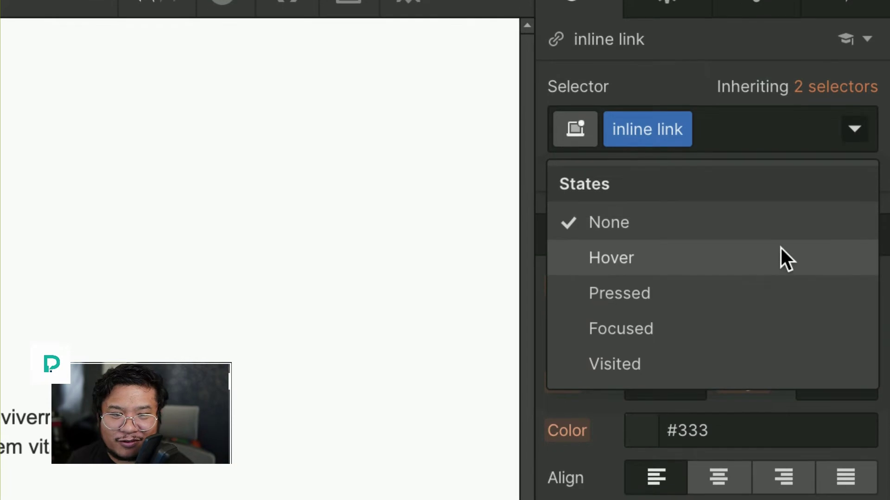
pyautogui.click(781, 291)
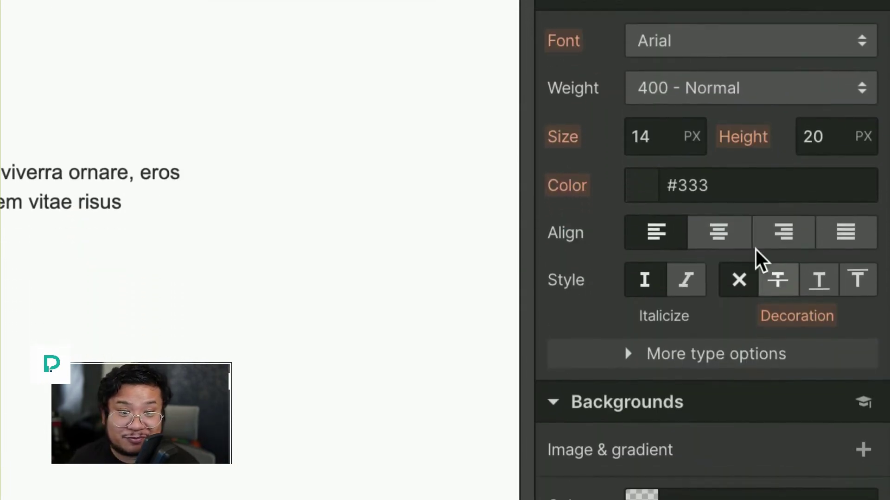
pyautogui.moveTo(711, 431); pyautogui.dragTo(680, 432)
pyautogui.moveTo(680, 250); pyautogui.dragTo(653, 259)
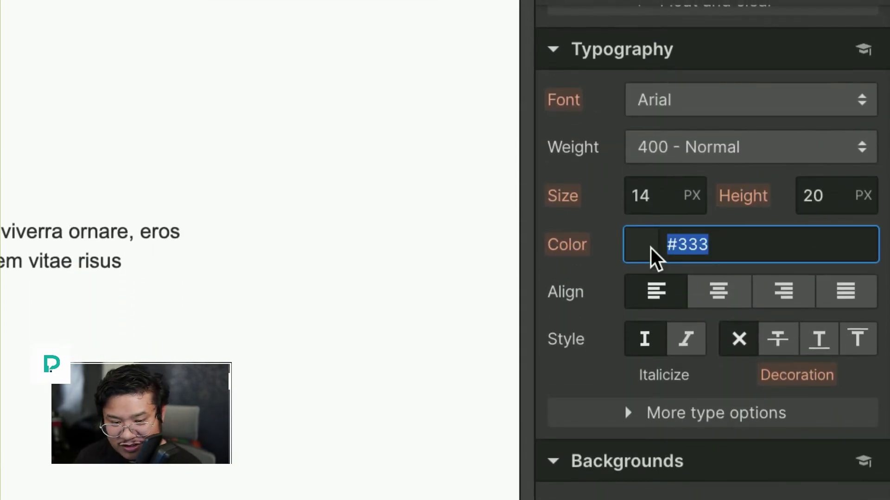
pyautogui.write('white')
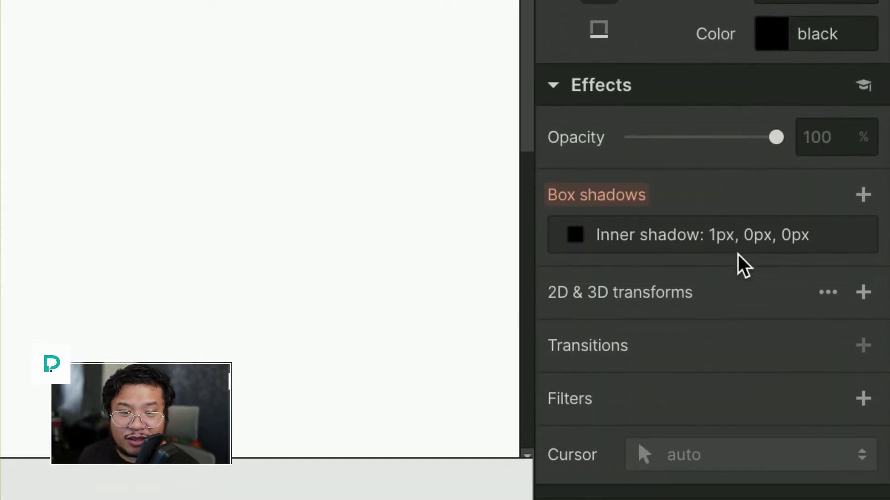
# Step: Set the distance of the inline link's Hover inner shadow to 20 px so it fills the text background
pyautogui.click(741, 236)
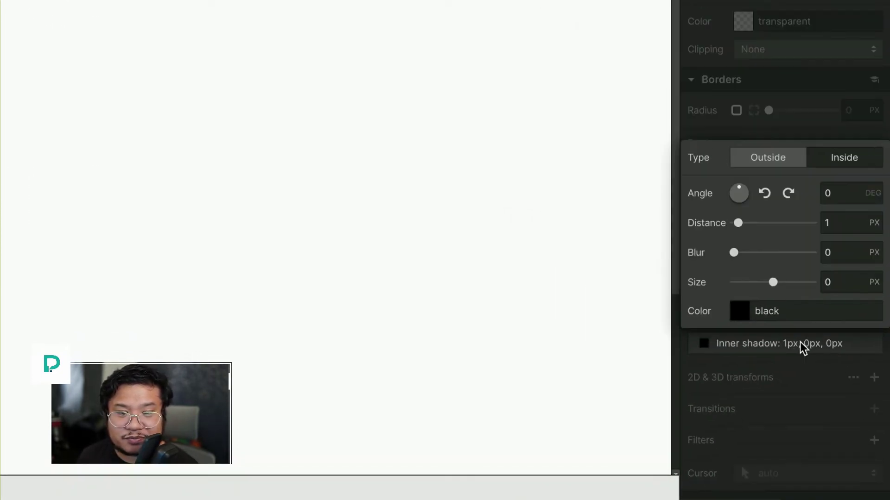
pyautogui.click(739, 310)
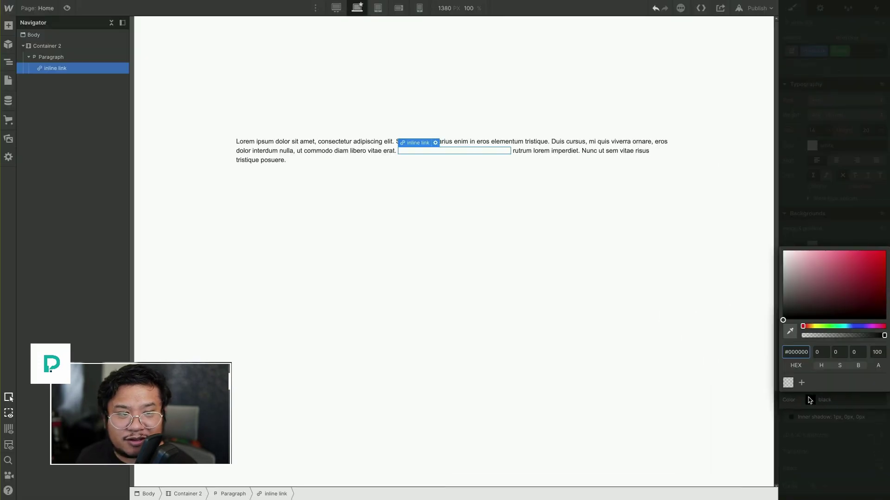
pyautogui.click(847, 418)
pyautogui.moveTo(852, 355); pyautogui.dragTo(867, 353)
pyautogui.click(870, 353)
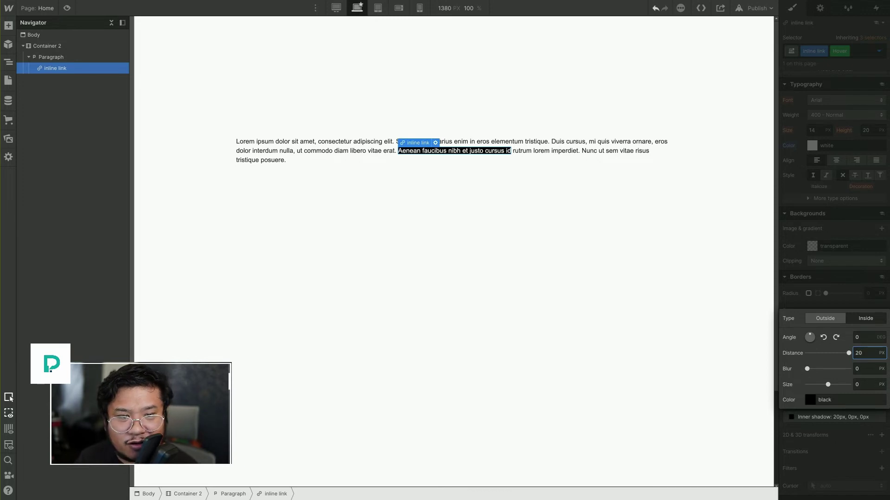
# Step: Set the Hover inner shadow's color to semi-transparent purple, rgba(188, 65, 255, 0.31)
pyautogui.click(809, 401)
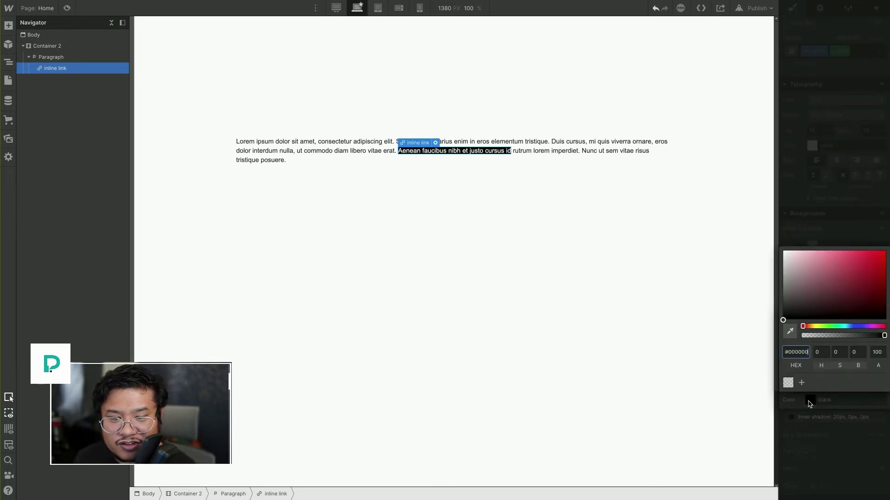
pyautogui.moveTo(860, 328); pyautogui.dragTo(860, 242)
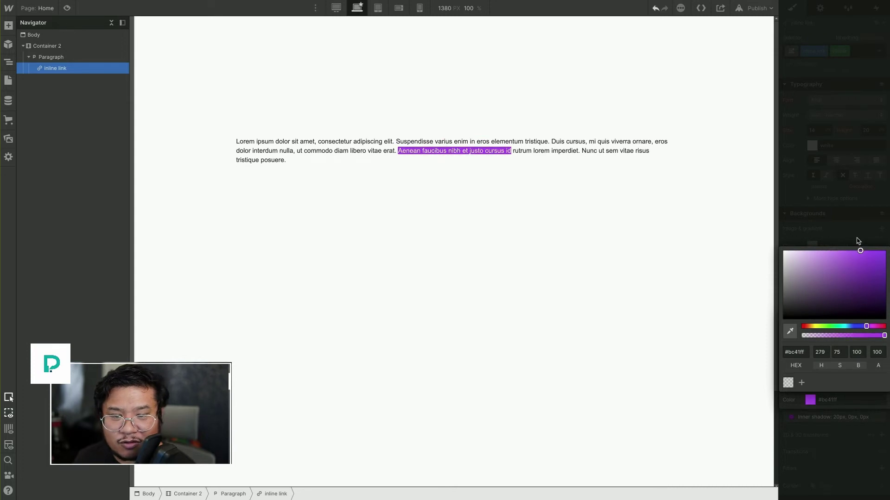
pyautogui.click(883, 335)
pyautogui.moveTo(875, 335); pyautogui.dragTo(828, 334)
pyautogui.click(855, 194)
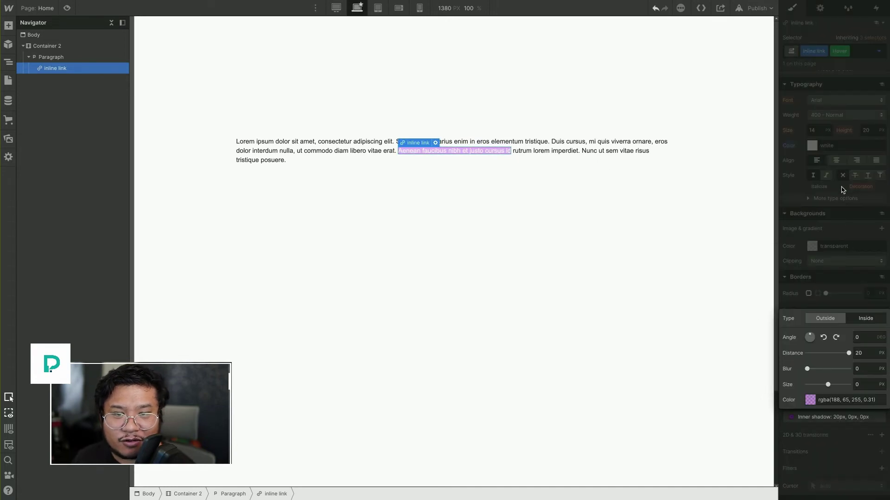
pyautogui.click(842, 190)
# Step: Set the inline link's Hover text color to black
pyautogui.click(811, 146)
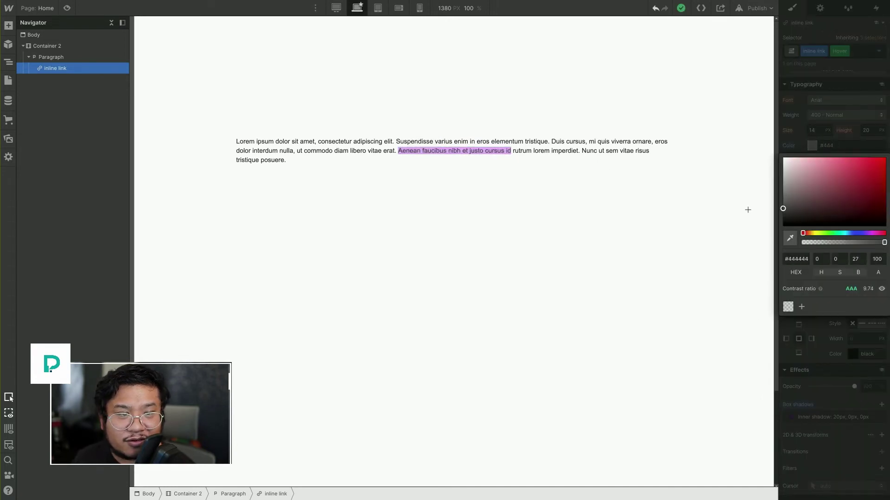
pyautogui.moveTo(748, 209); pyautogui.dragTo(725, 266)
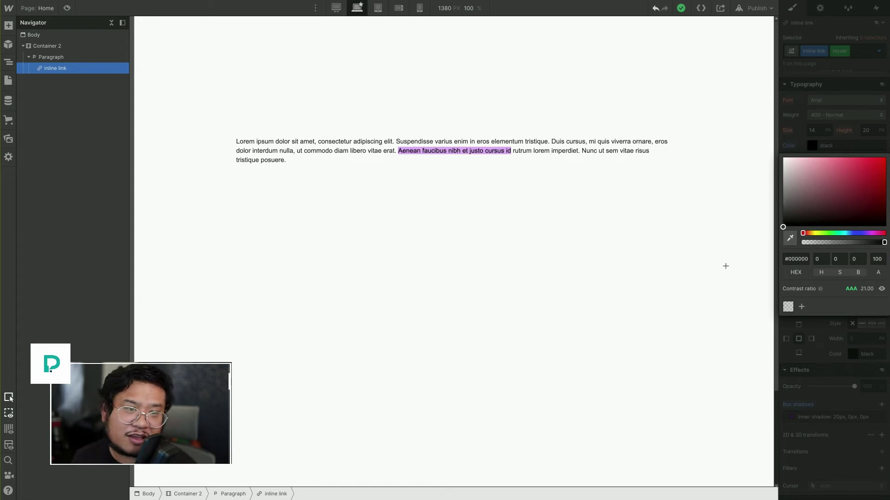
pyautogui.click(829, 134)
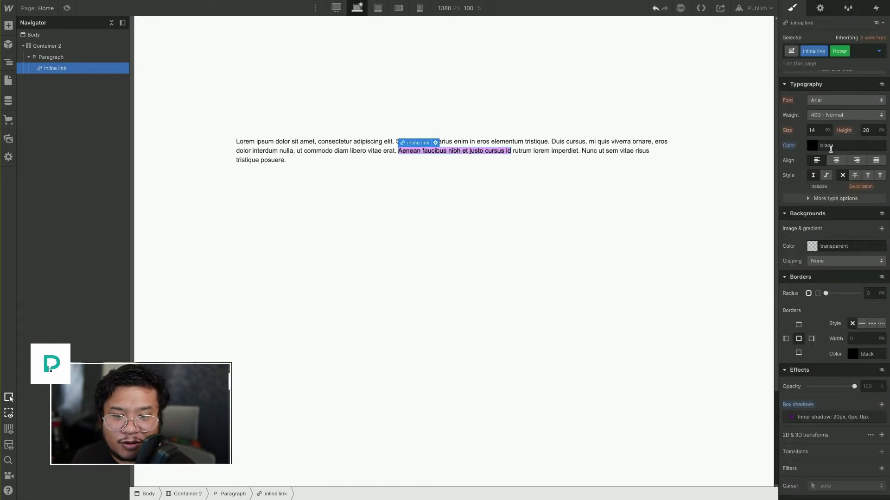
# Step: Preview the page to check the inline link's hover effect, and return to the Designer
pyautogui.click(472, 190)
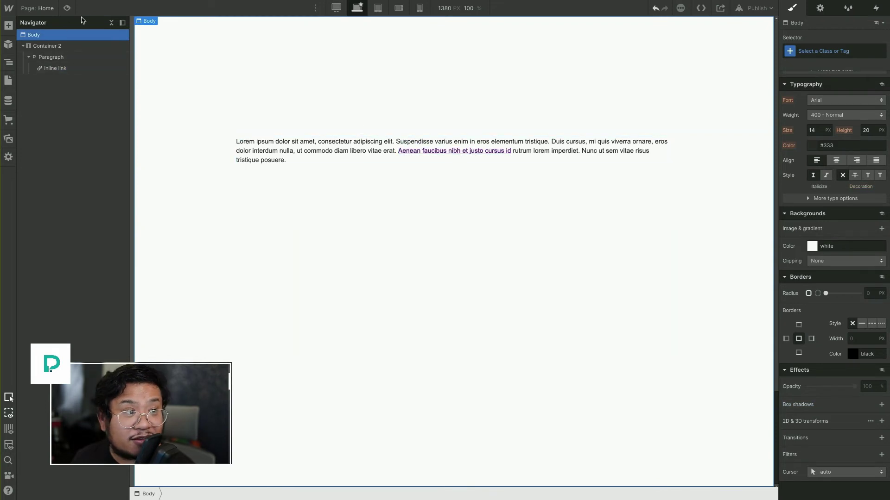
pyautogui.click(67, 8)
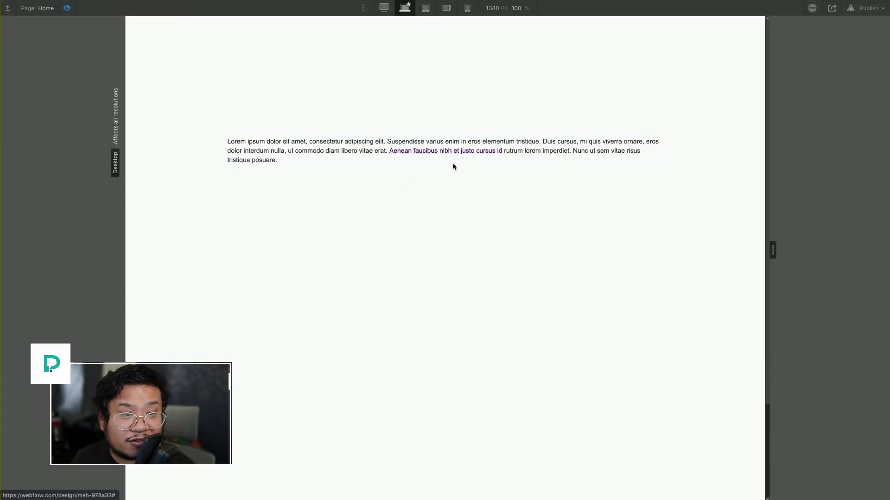
pyautogui.click(68, 8)
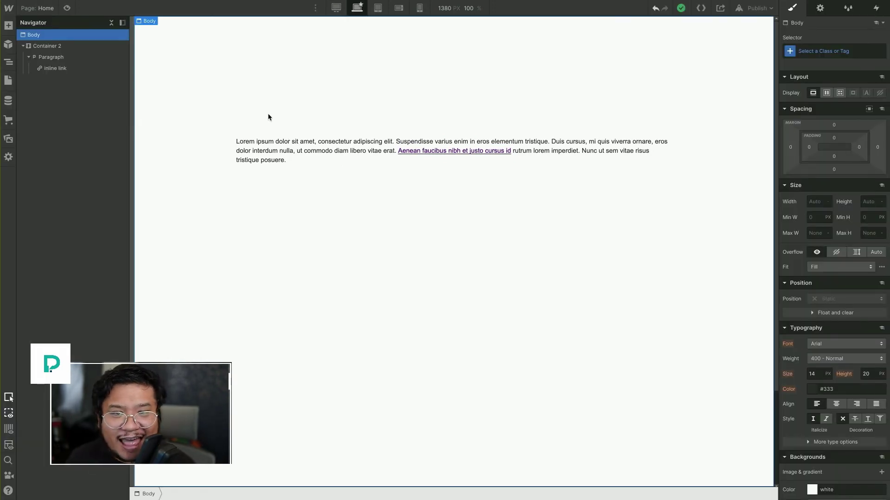
# Step: Add a Box Shadow transition to the inline link in its None state
pyautogui.click(454, 152)
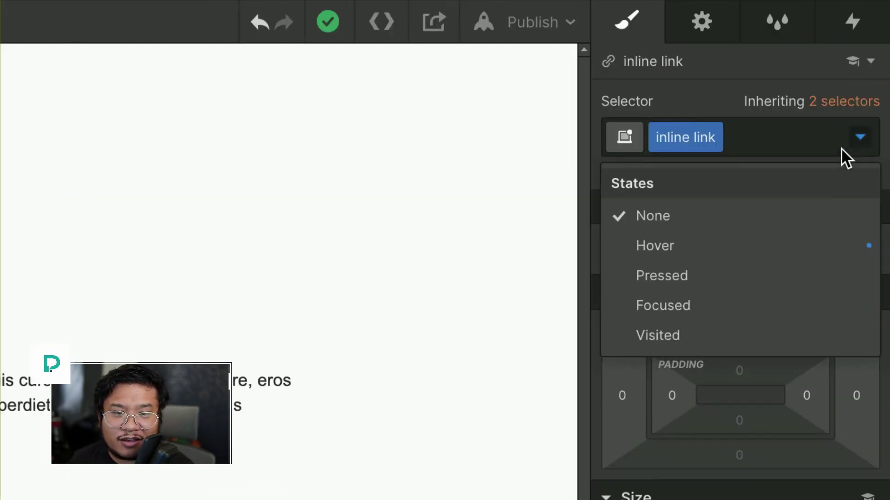
pyautogui.click(724, 212)
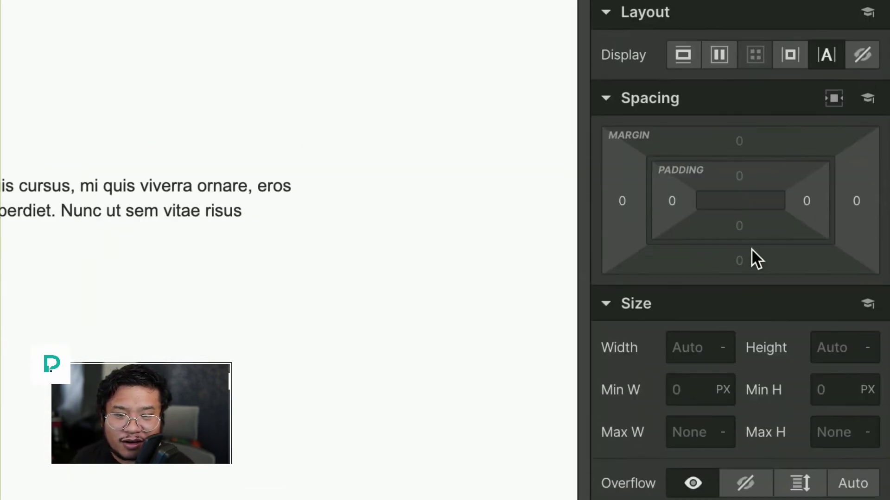
pyautogui.scroll(-15, 794, 421)
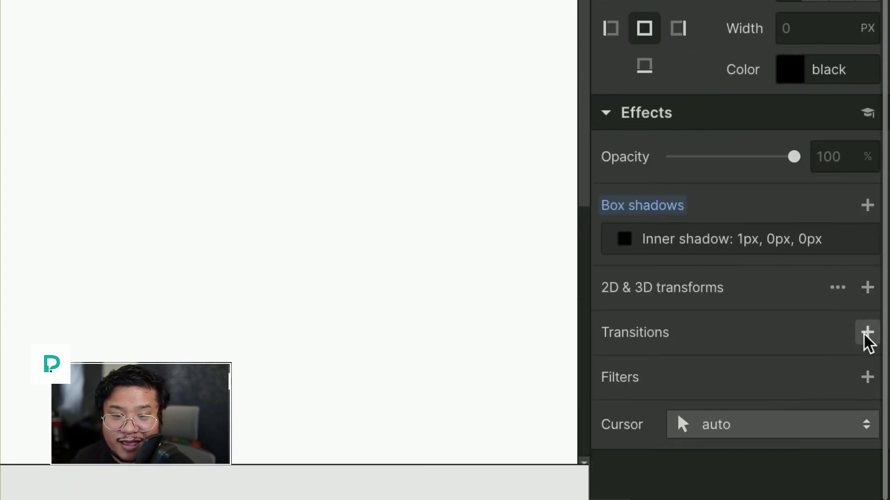
pyautogui.click(864, 337)
pyautogui.click(736, 247)
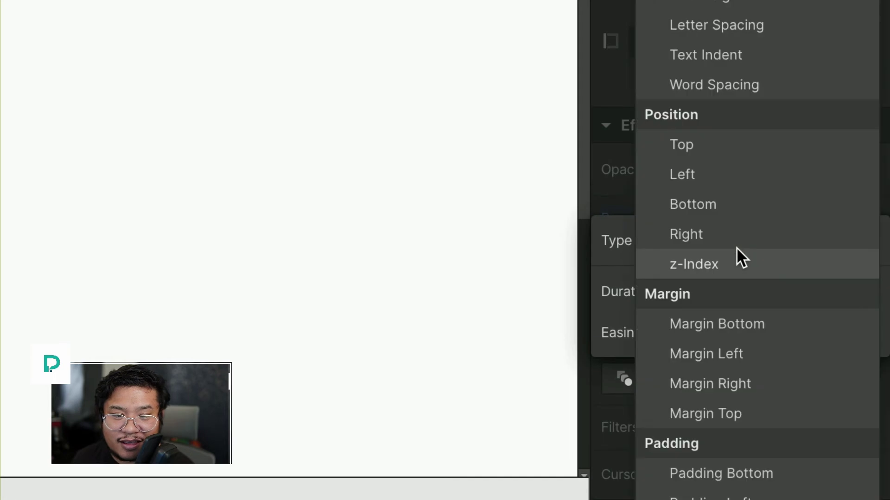
pyautogui.scroll(10, 737, 248)
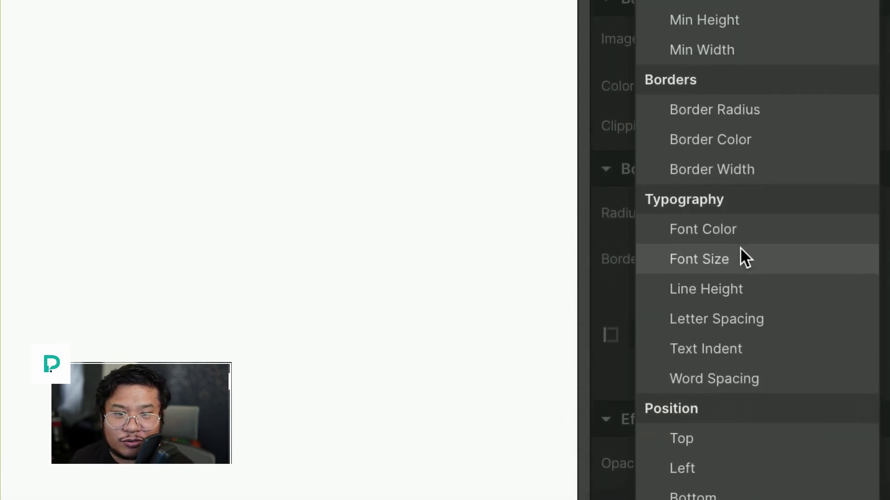
pyautogui.scroll(-3, 751, 252)
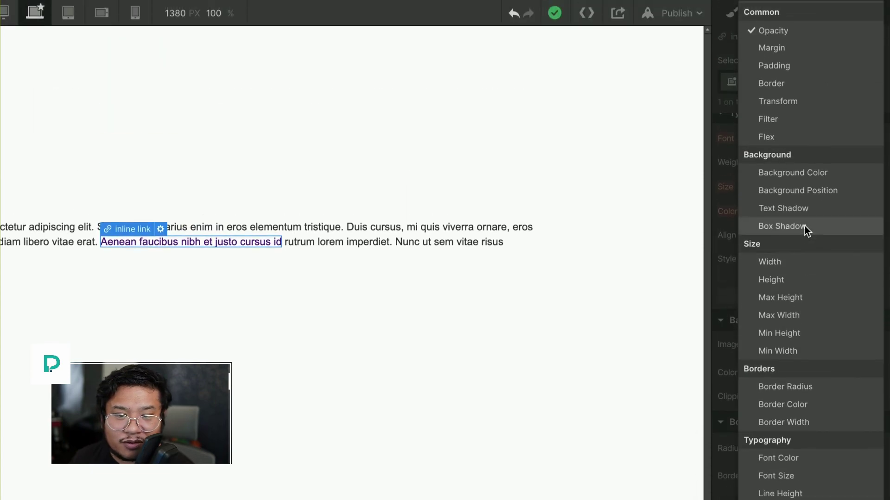
pyautogui.click(804, 227)
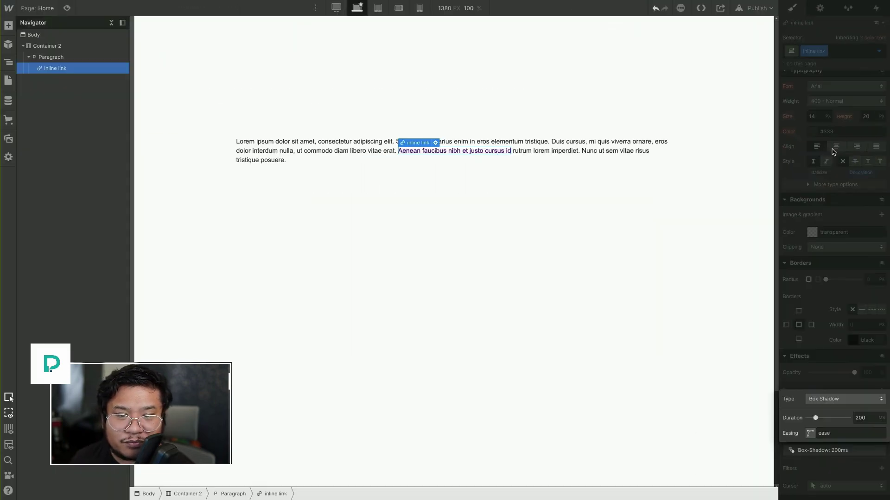
# Step: Preview the inline link's animated shadow transition on hover, and return to the Designer
pyautogui.click(540, 264)
pyautogui.click(66, 7)
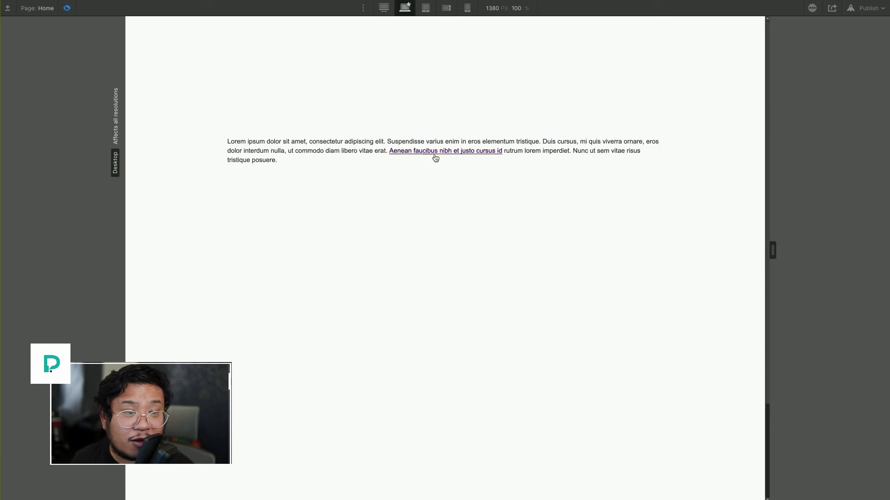
pyautogui.click(67, 8)
# Step: Set the inline link's Box Shadow transition duration to 400 ms
pyautogui.click(488, 152)
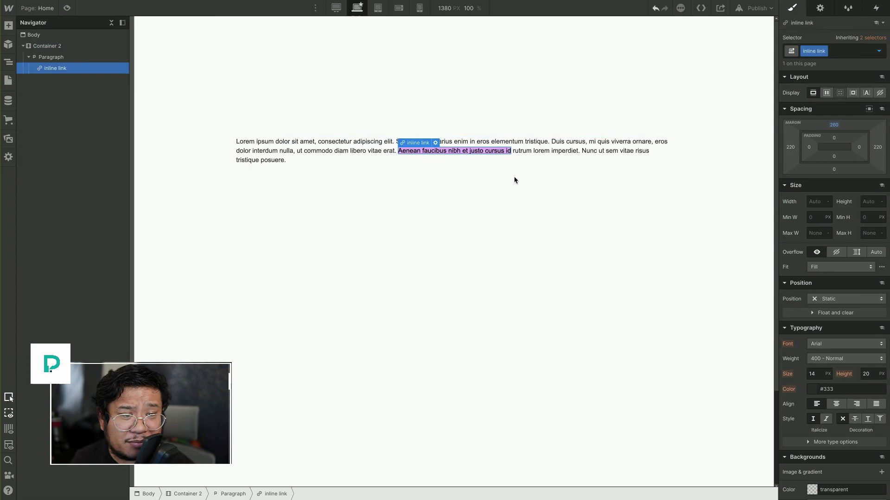
pyautogui.scroll(-5, 829, 432)
pyautogui.click(823, 440)
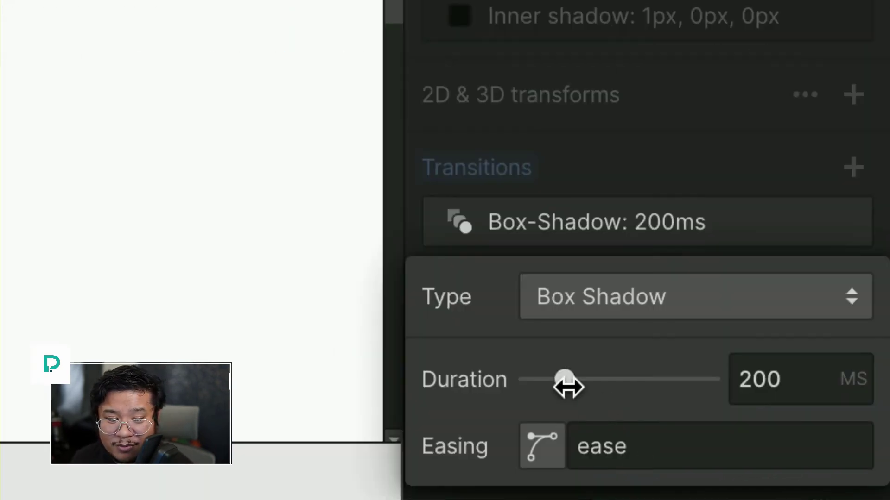
pyautogui.moveTo(583, 383); pyautogui.dragTo(603, 383)
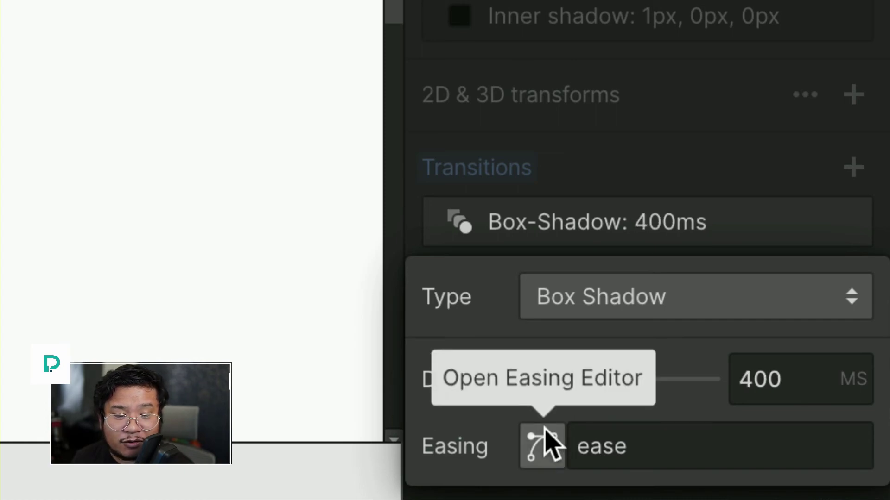
# Step: Change the Box Shadow transition's easing to Ease In Out and preview the link's hover animation
pyautogui.click(541, 445)
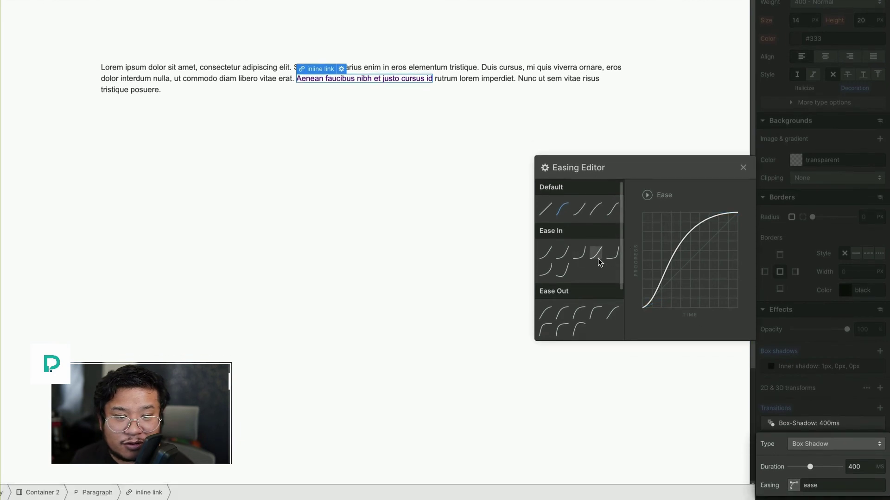
pyautogui.click(609, 253)
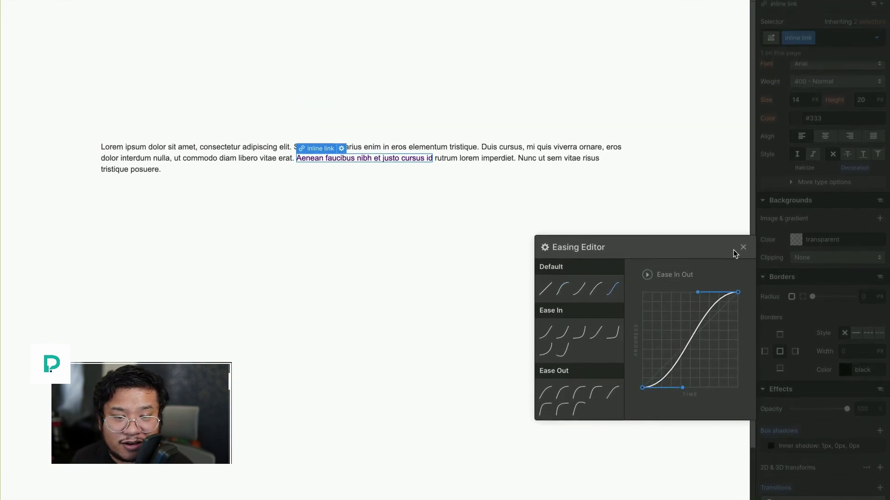
pyautogui.click(742, 205)
pyautogui.scroll(-3, 136, 97)
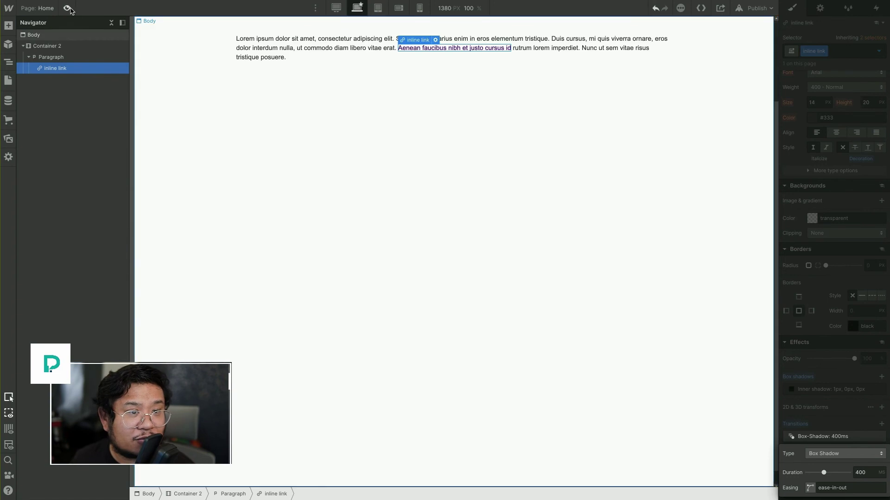
pyautogui.click(67, 7)
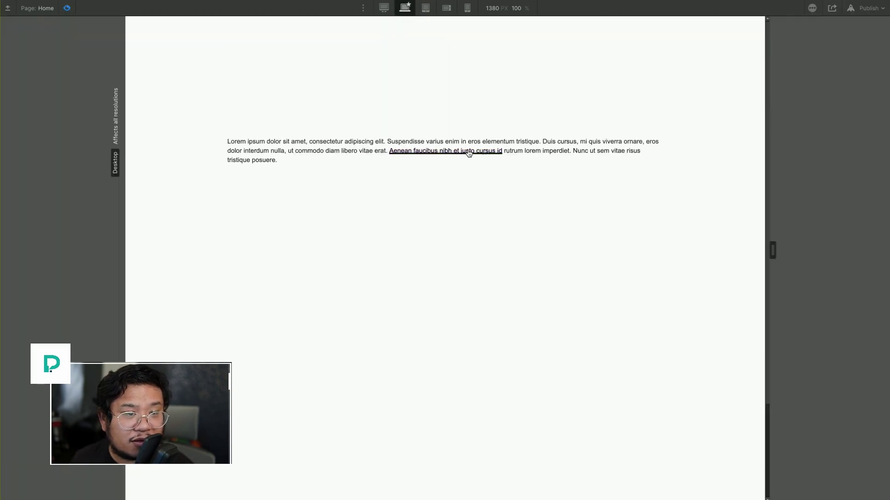